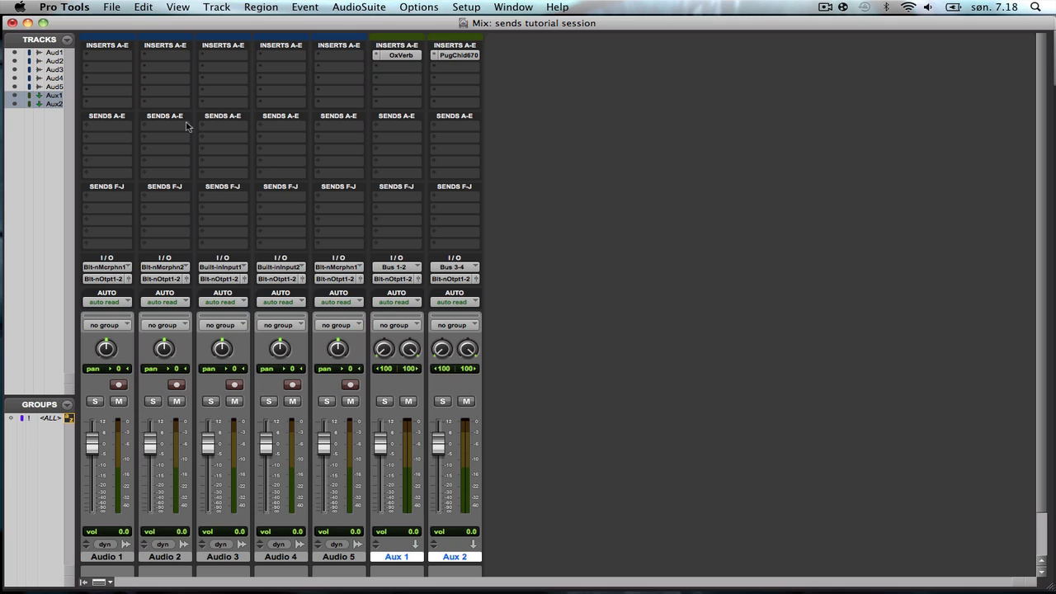
- Assign Audio 1's first send to the Aux 1 (Stereo) track and move its send window to the empty area beside the channels
key(F3)
key(F3)
click(98, 129)
mouse_move(152, 160)
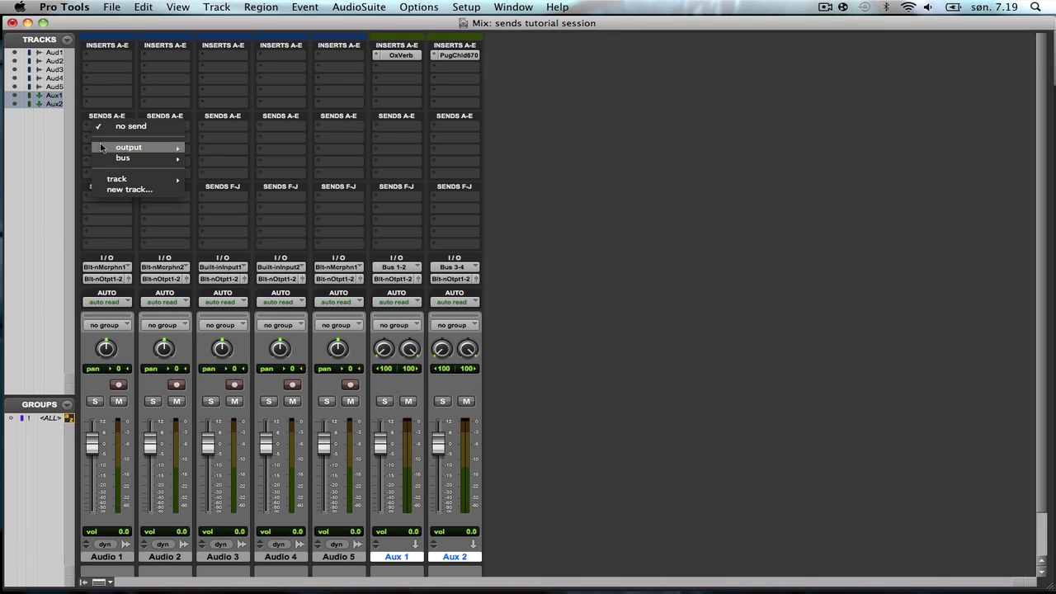
mouse_move(104, 150)
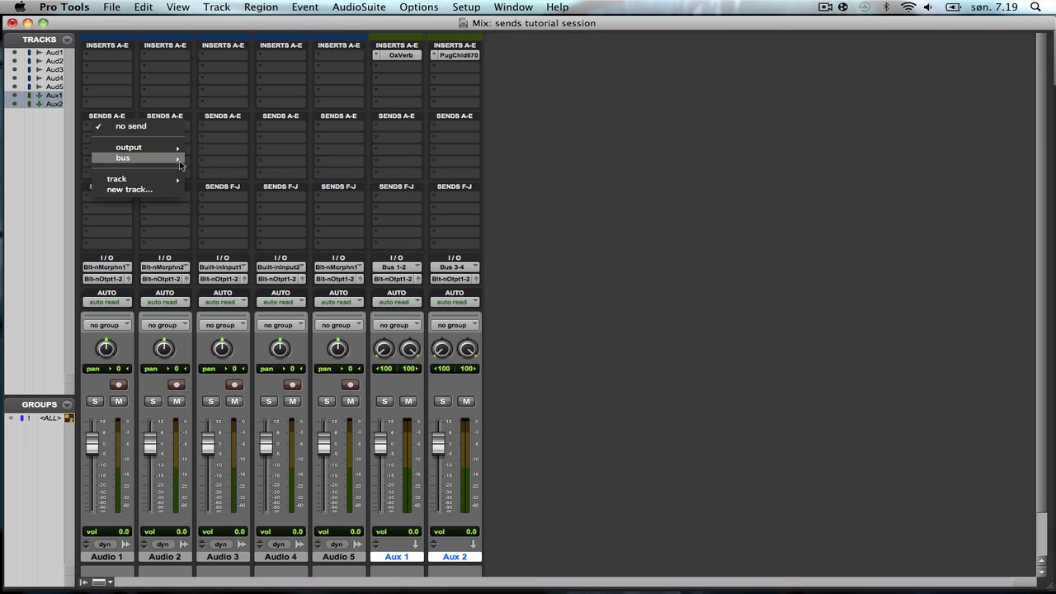
mouse_move(231, 160)
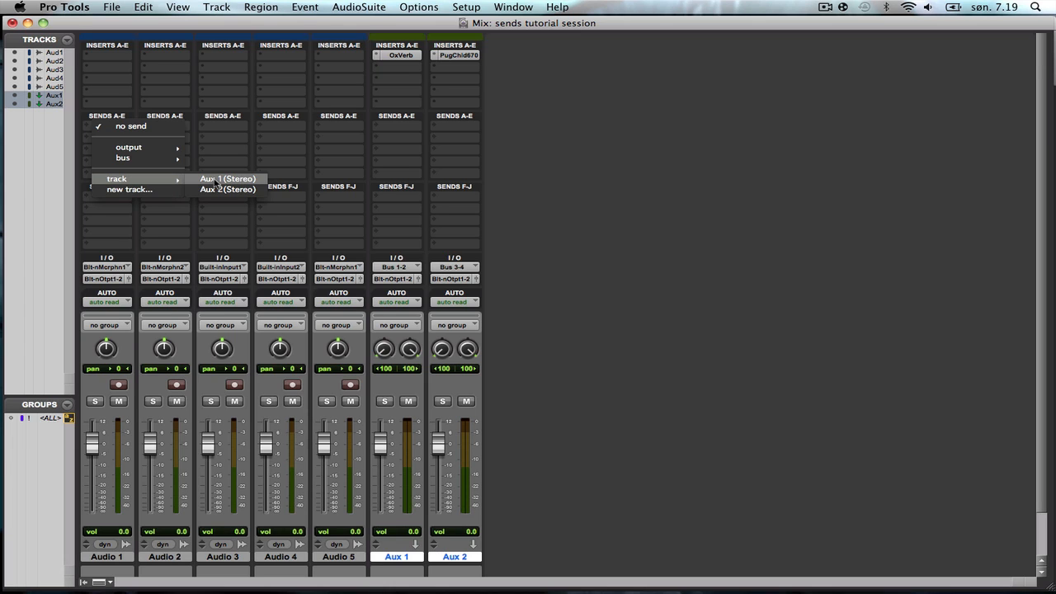
click(216, 181)
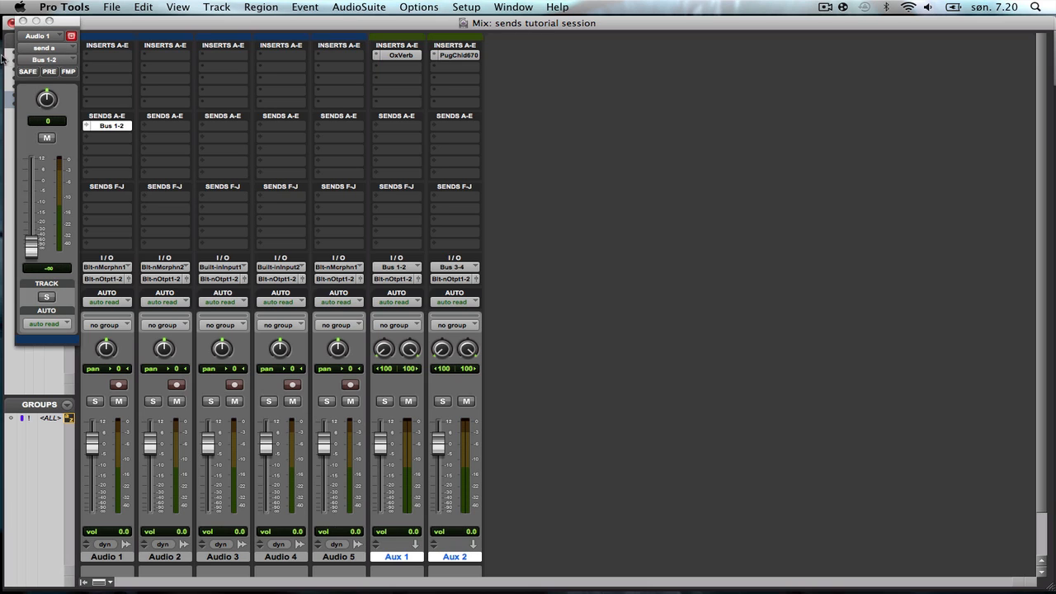
drag(58, 21, 605, 40)
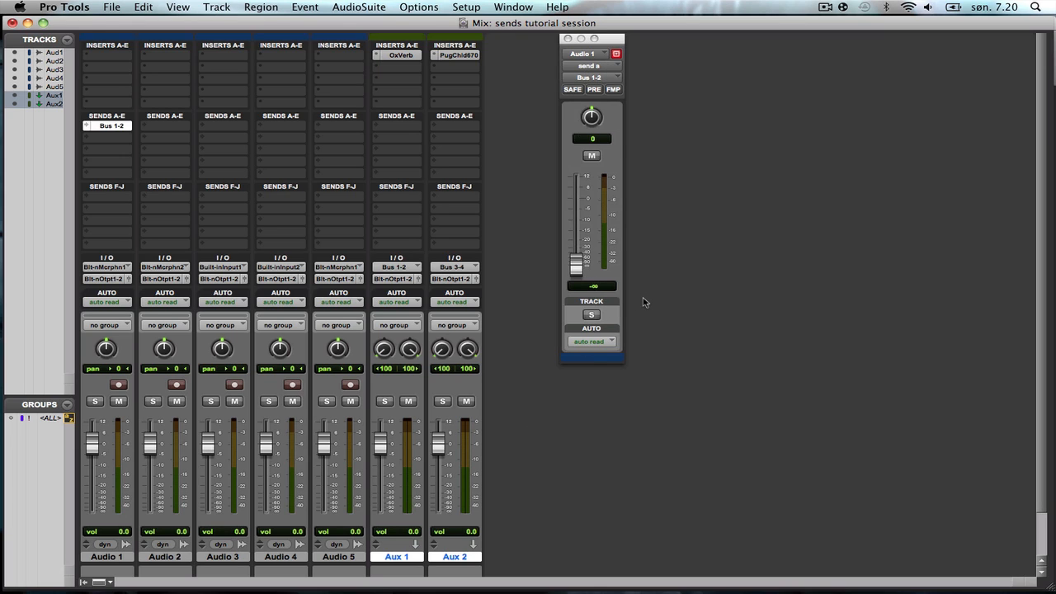
- View the automation modes of Audio 1's send, keep read, and toggle its Safe and Pre options on and off
click(588, 343)
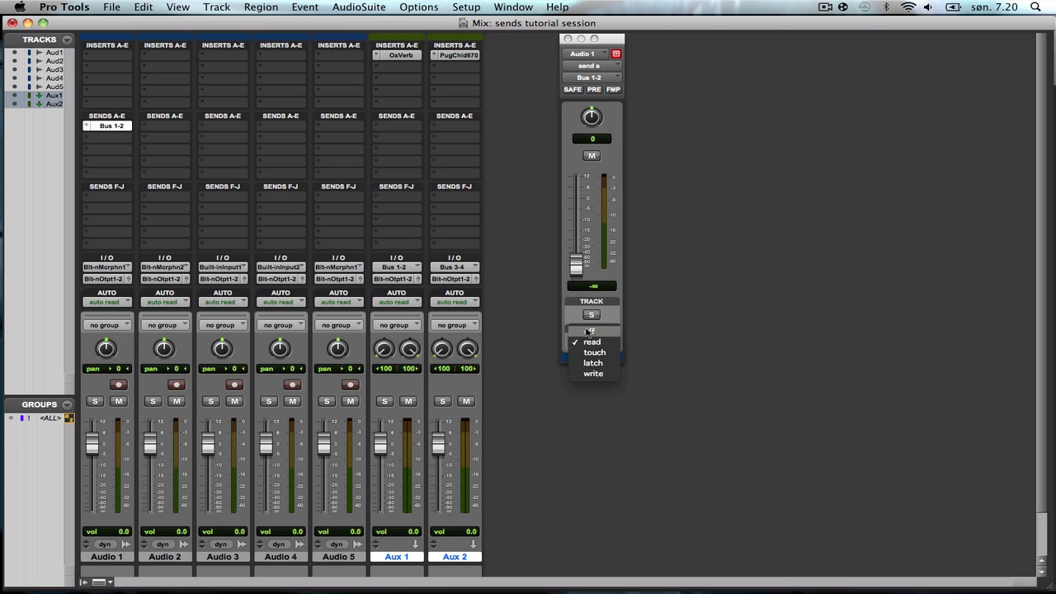
click(589, 344)
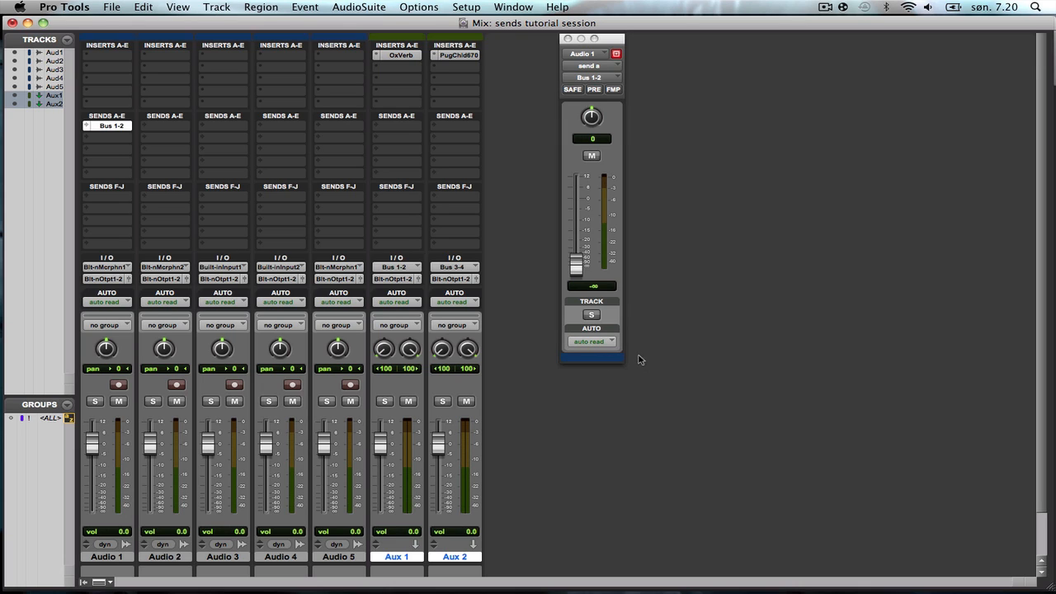
click(575, 91)
click(576, 90)
click(594, 90)
click(595, 90)
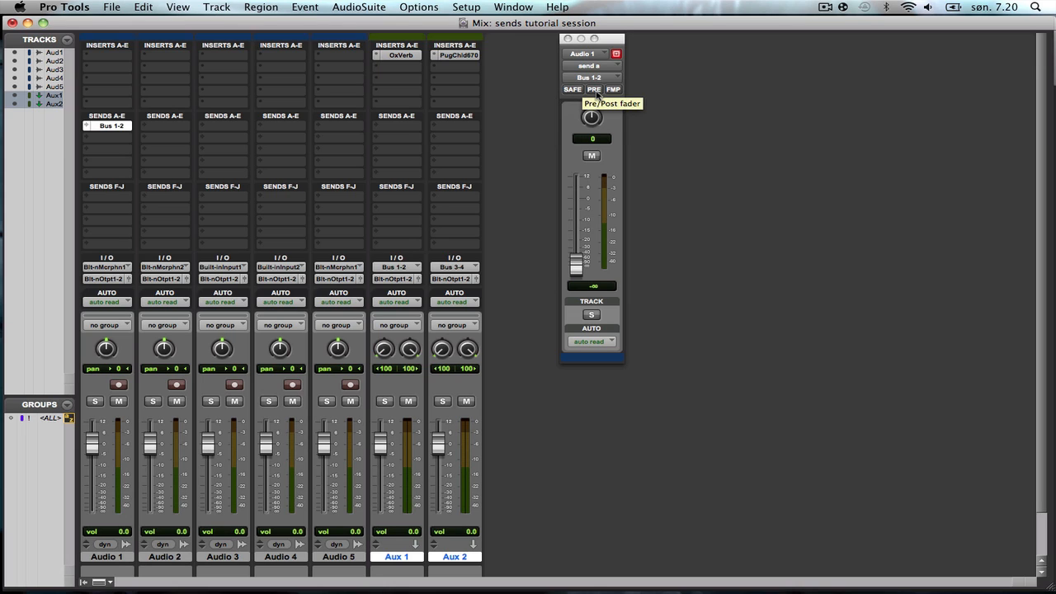
- Switch Audio 1's send A to pre-fader and raise its level to -8.0 dB
click(594, 89)
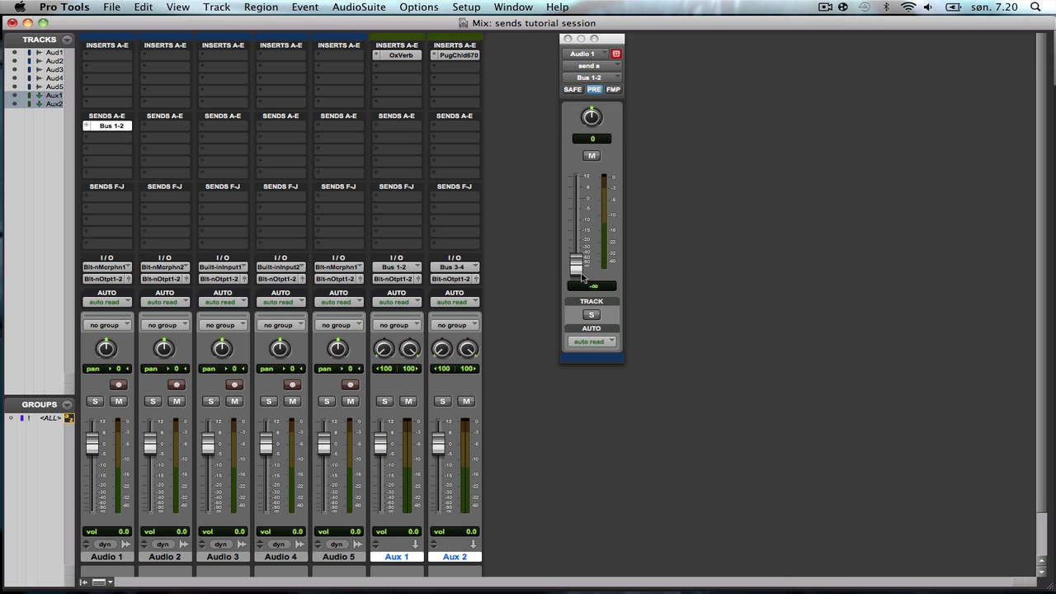
drag(577, 266, 579, 221)
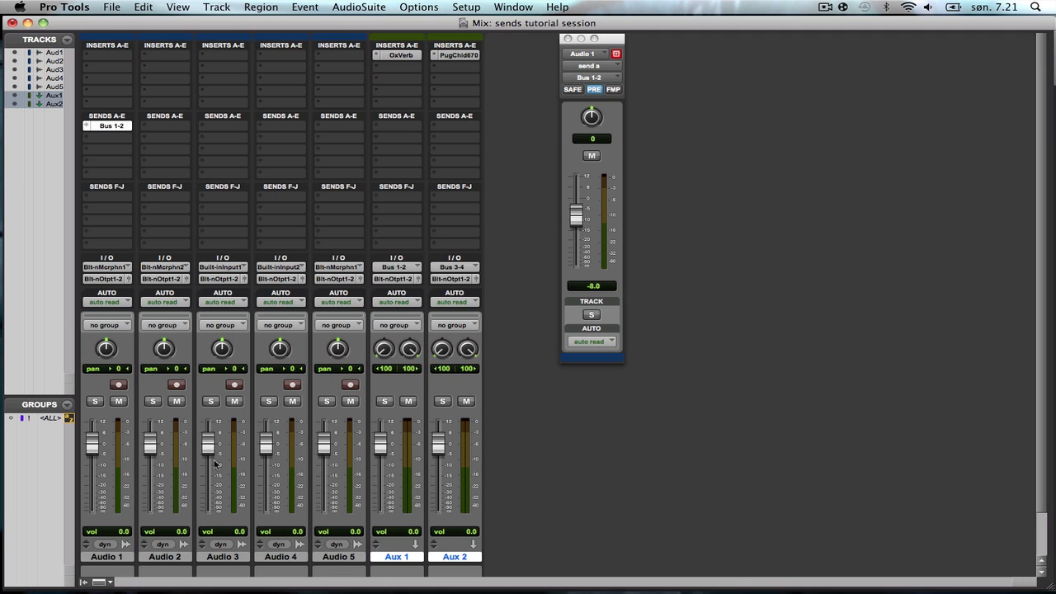
- Lower the Audio 1 fader to -19.9 dB and Audio 2 to -9.5 dB, and reset both to 0.0
drag(90, 446, 91, 486)
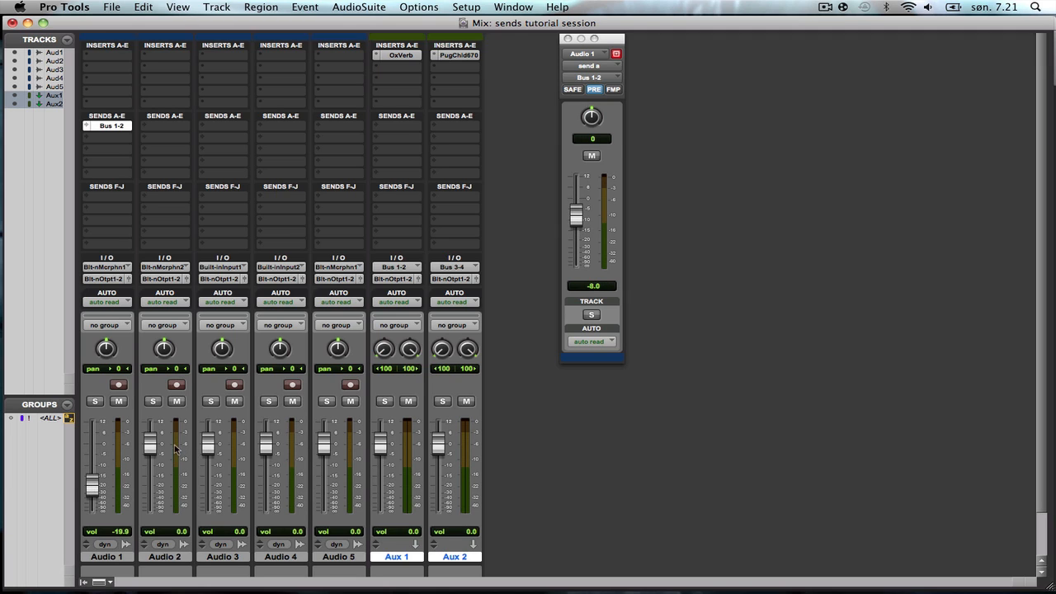
drag(152, 446, 156, 478)
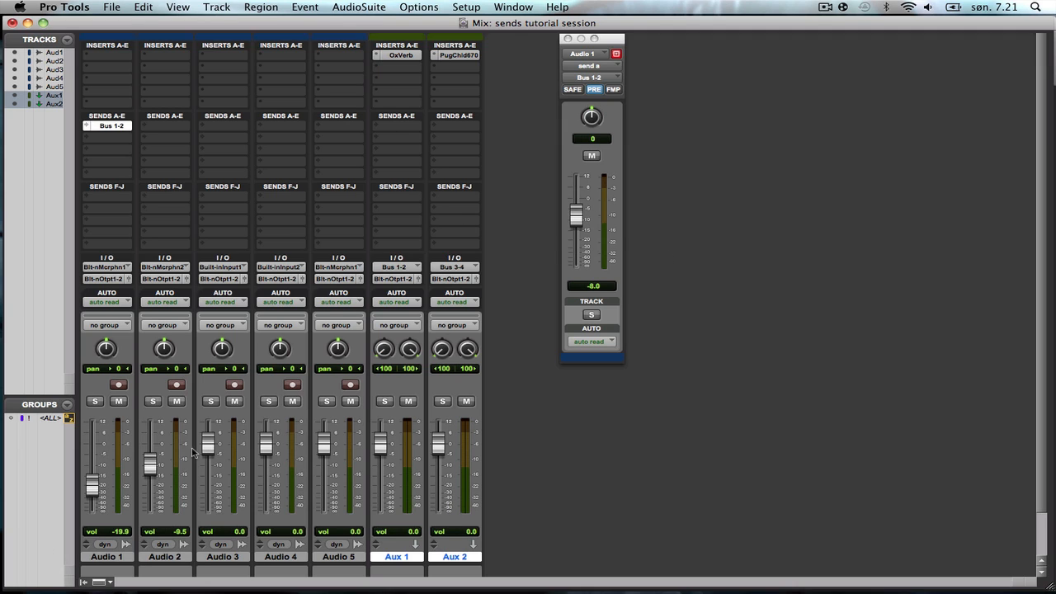
alt+click(148, 467)
alt+click(96, 488)
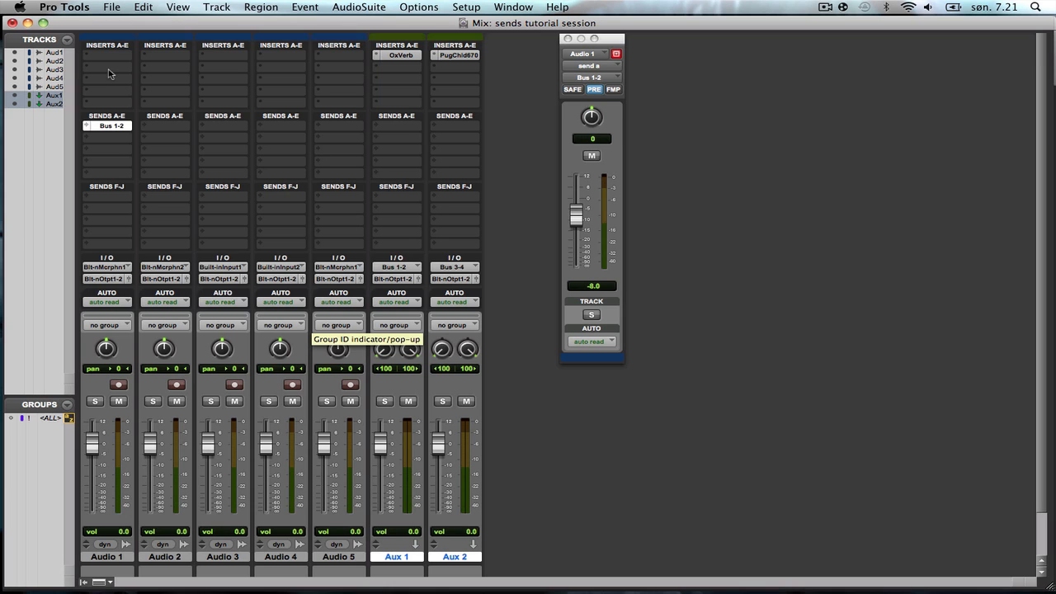
- Try the Oxford Reverb plug-in in Audio 1's fifth insert slot and remove it again
click(102, 101)
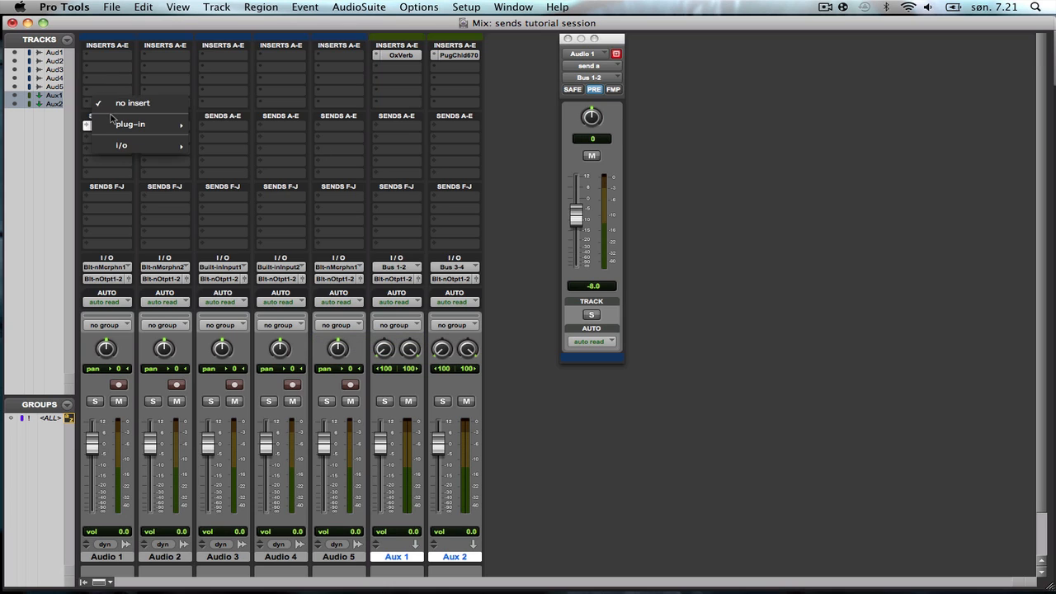
mouse_move(153, 126)
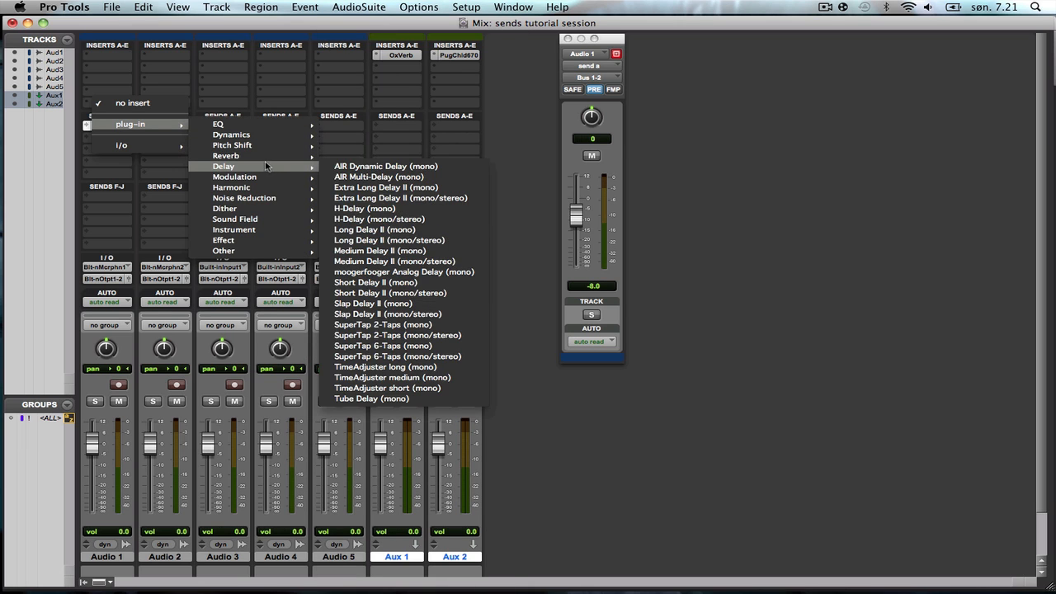
mouse_move(264, 157)
click(365, 251)
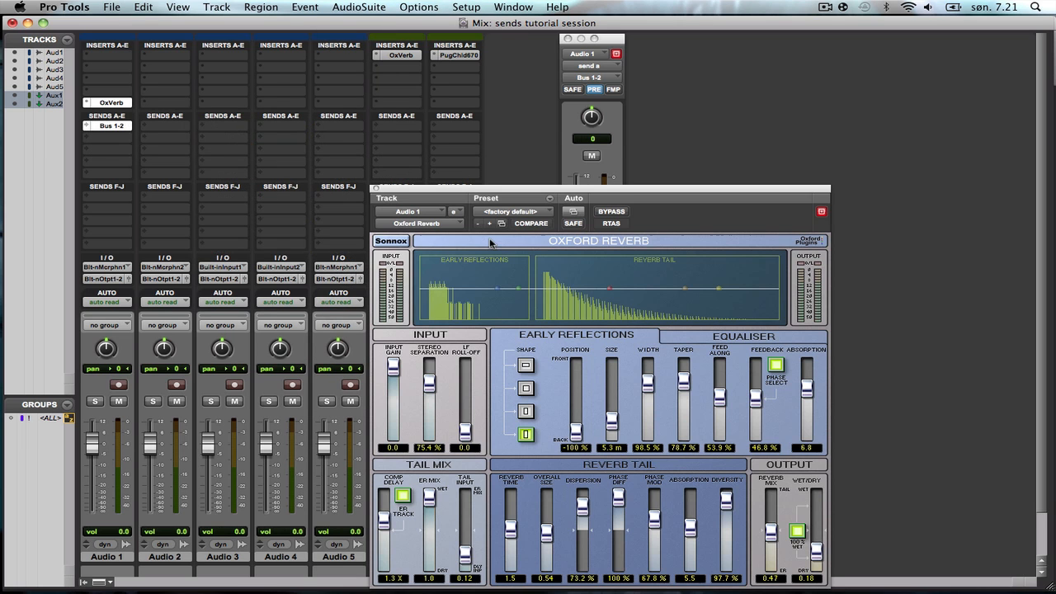
drag(483, 190, 648, 87)
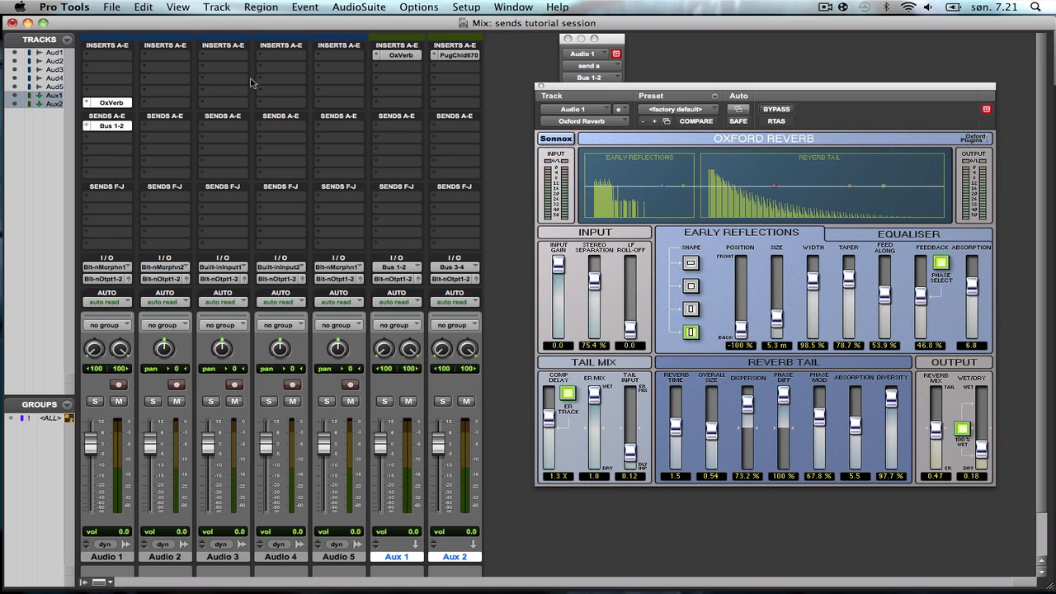
click(540, 86)
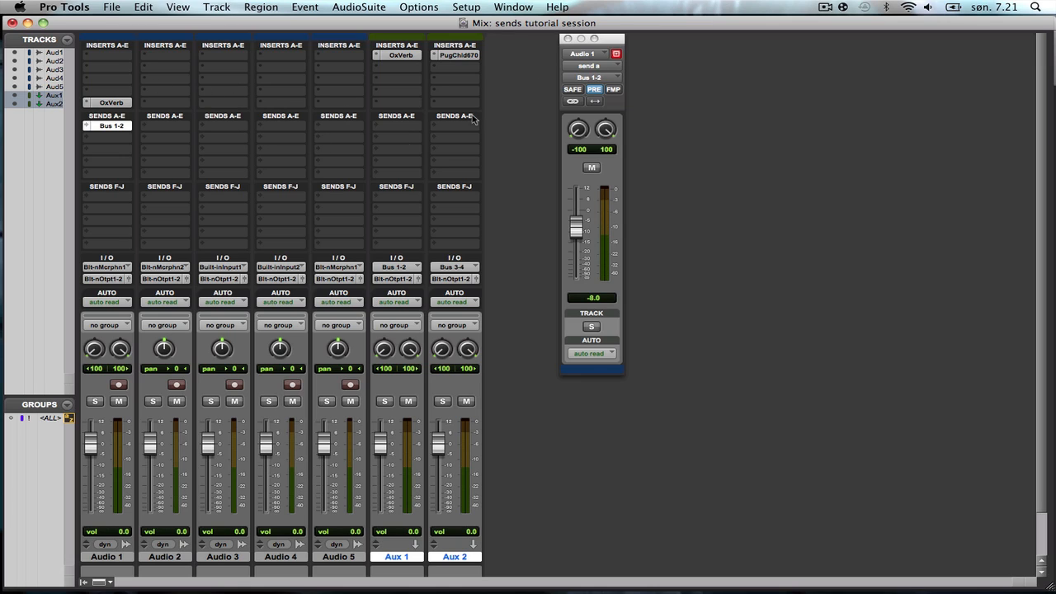
click(112, 103)
click(107, 84)
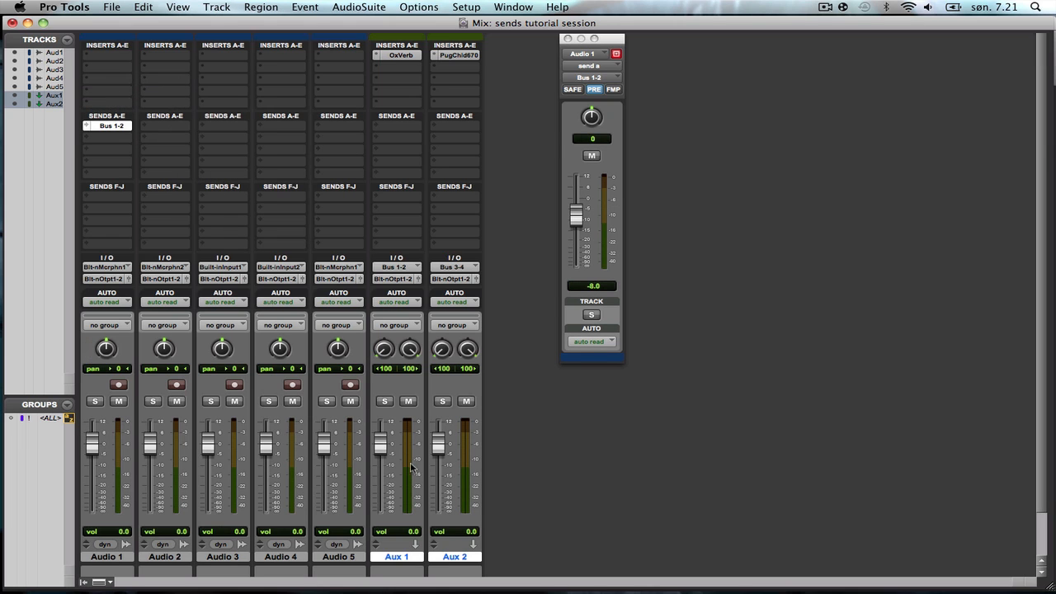
- Open the OxVerb insert on Aux 1 and set its Wet/Dry output to 1.0
click(400, 56)
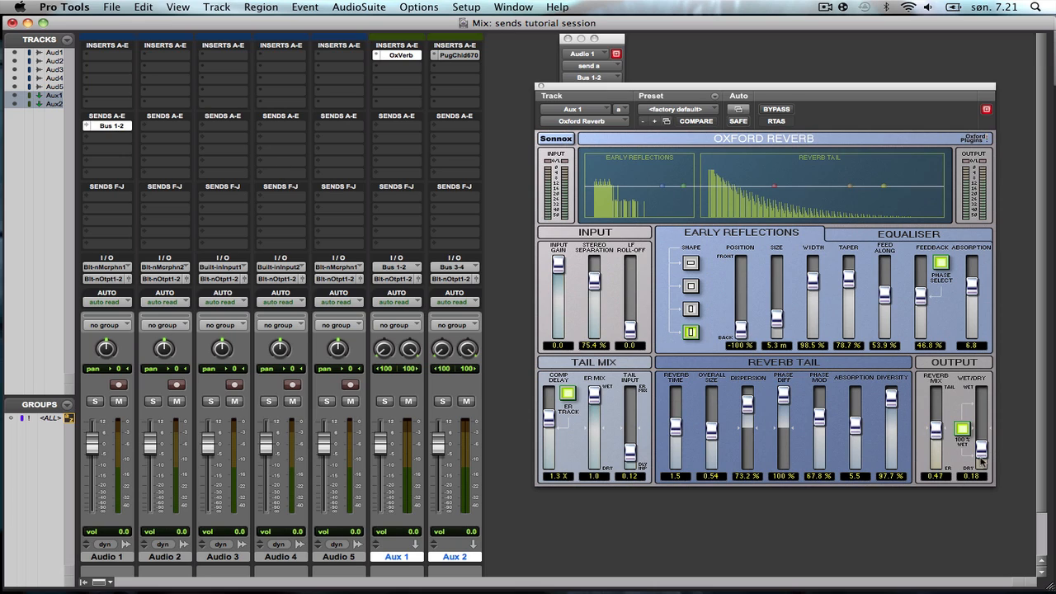
drag(981, 451, 981, 395)
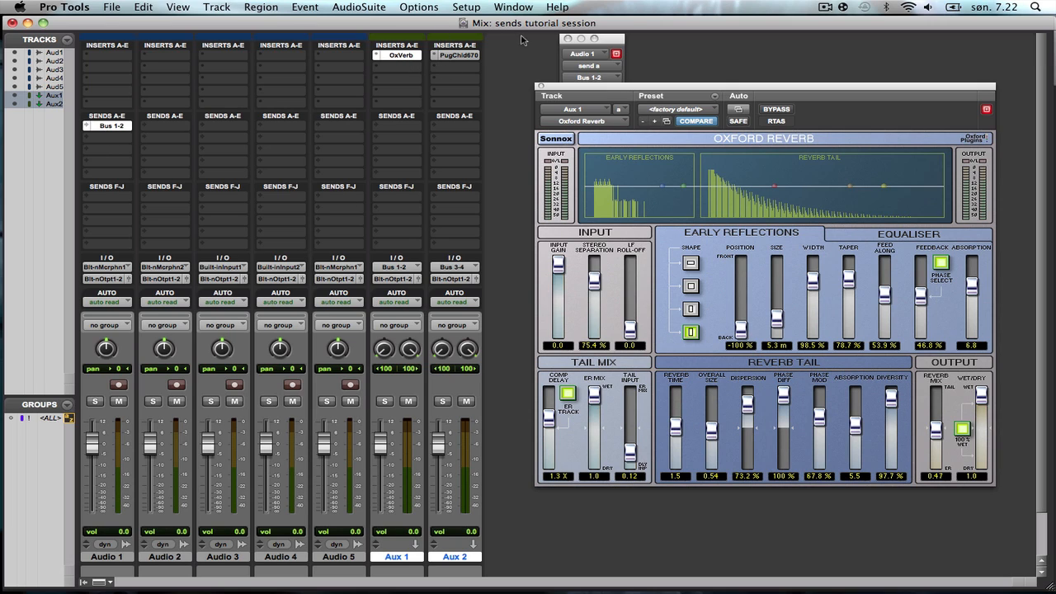
- Set Audio 1's send A to post-fader at -29.7 dB and lower the Audio 1 track fader to -8.3 dB
drag(617, 40, 515, 56)
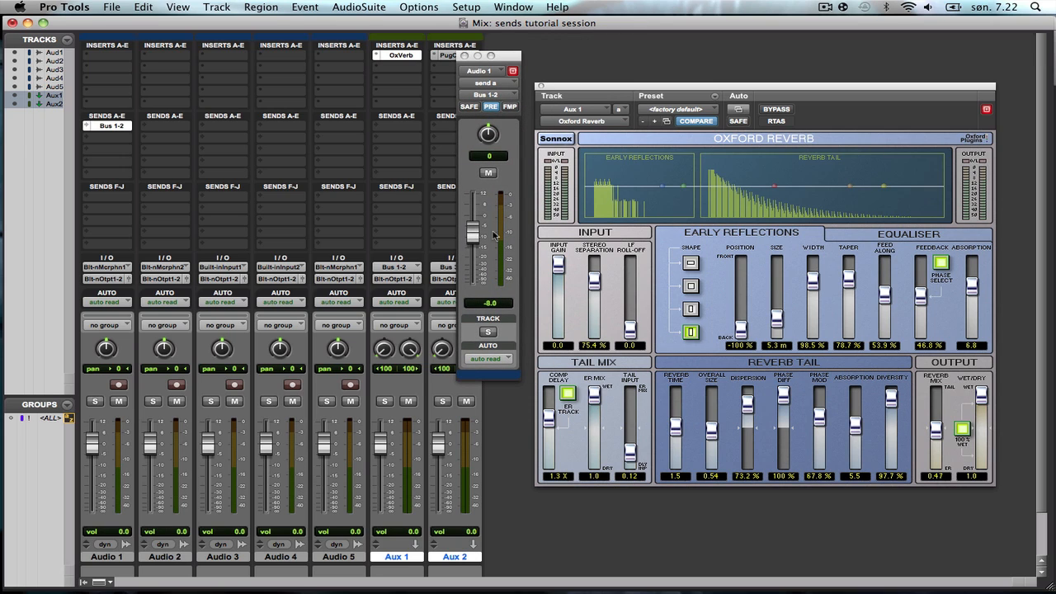
drag(470, 237, 473, 265)
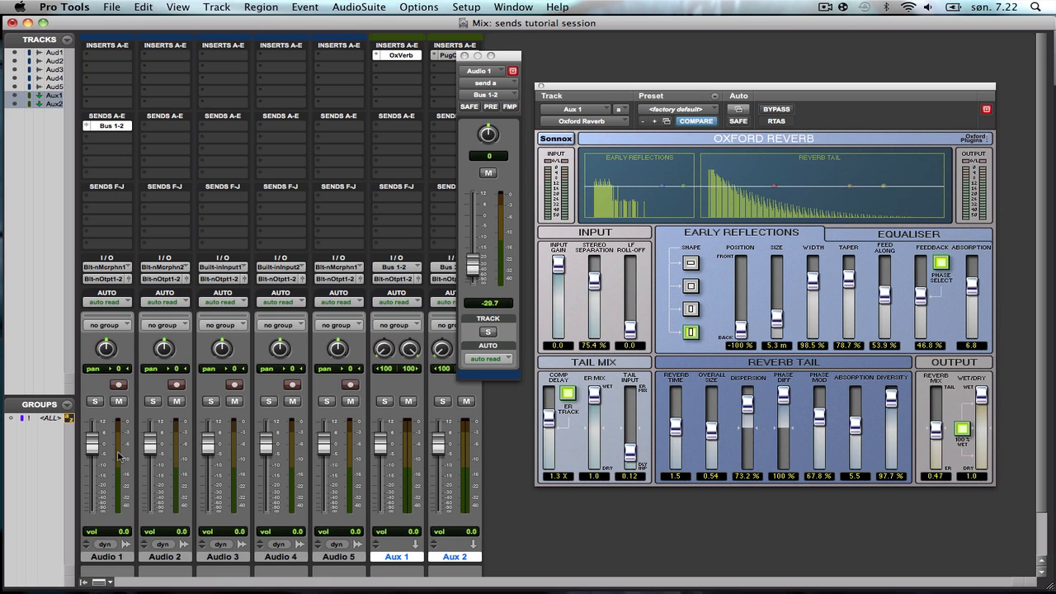
drag(92, 443, 97, 464)
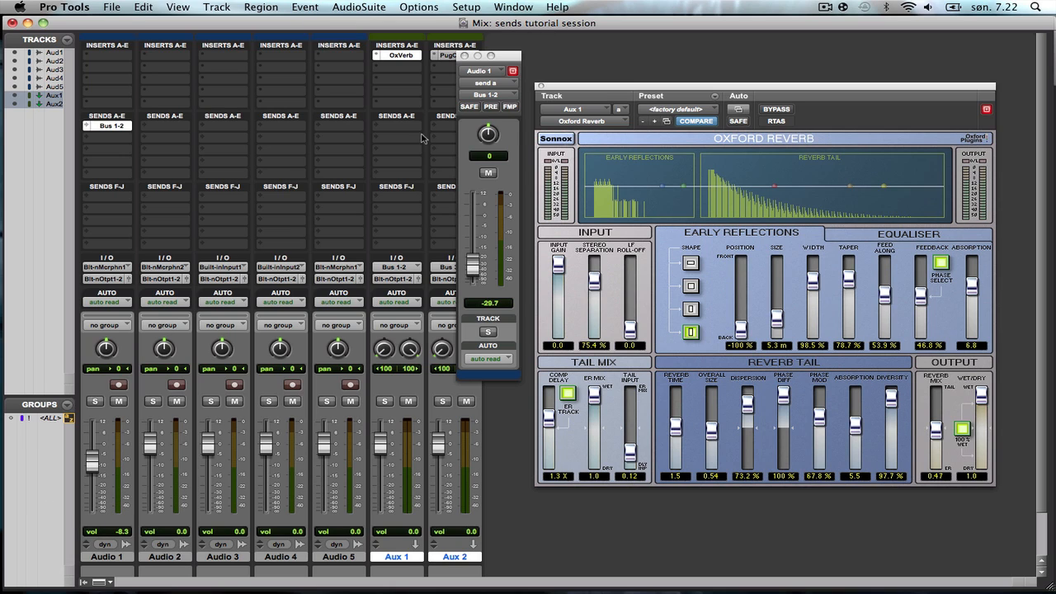
- Toggle Follow Main Pan on Audio 1's send A while trying out the track's pan knob
click(511, 107)
mouse_move(106, 348)
mouse_down()
mouse_move(110, 323)
mouse_move(116, 348)
mouse_up()
click(509, 107)
- Switch the send window to send b and back to send a, and close the window
click(513, 86)
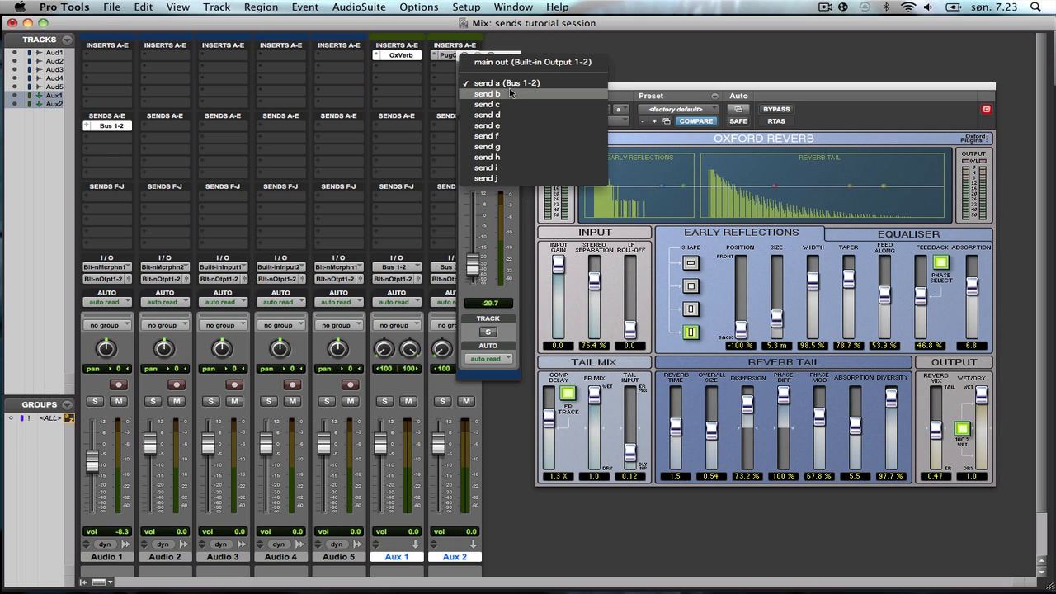
click(510, 94)
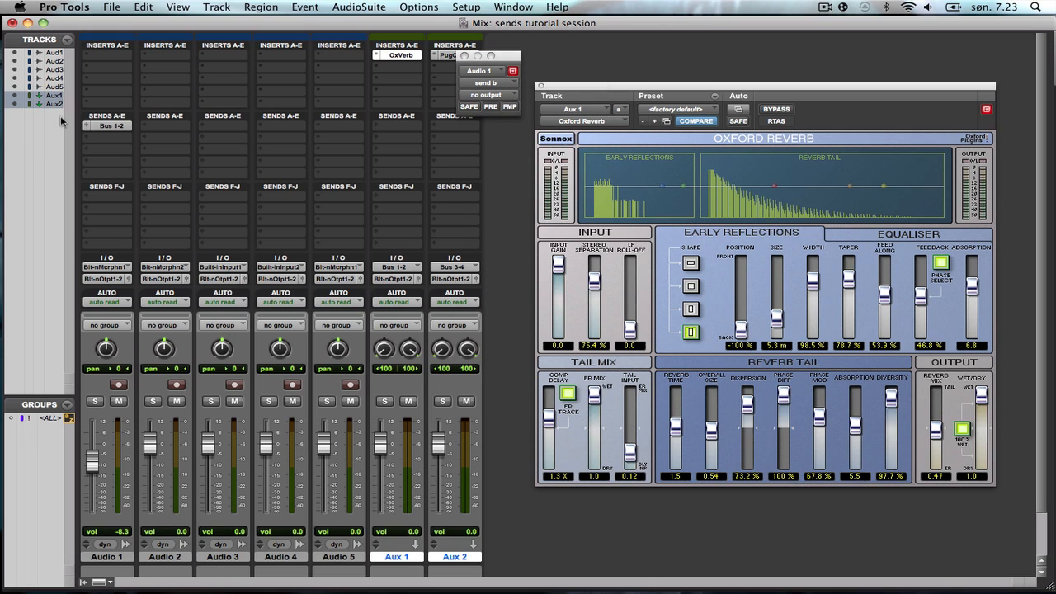
click(509, 86)
click(500, 72)
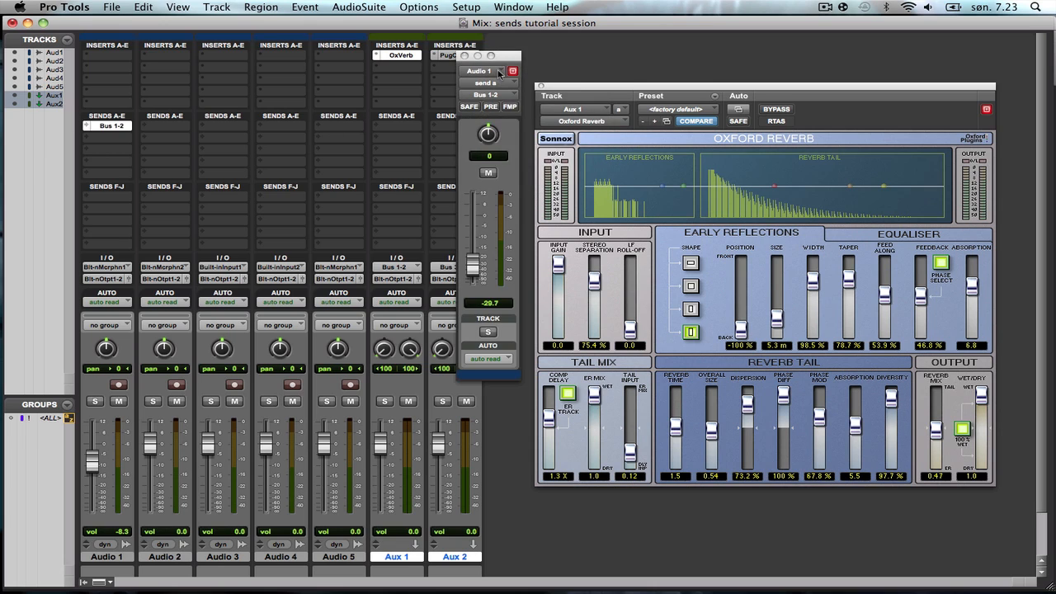
click(463, 56)
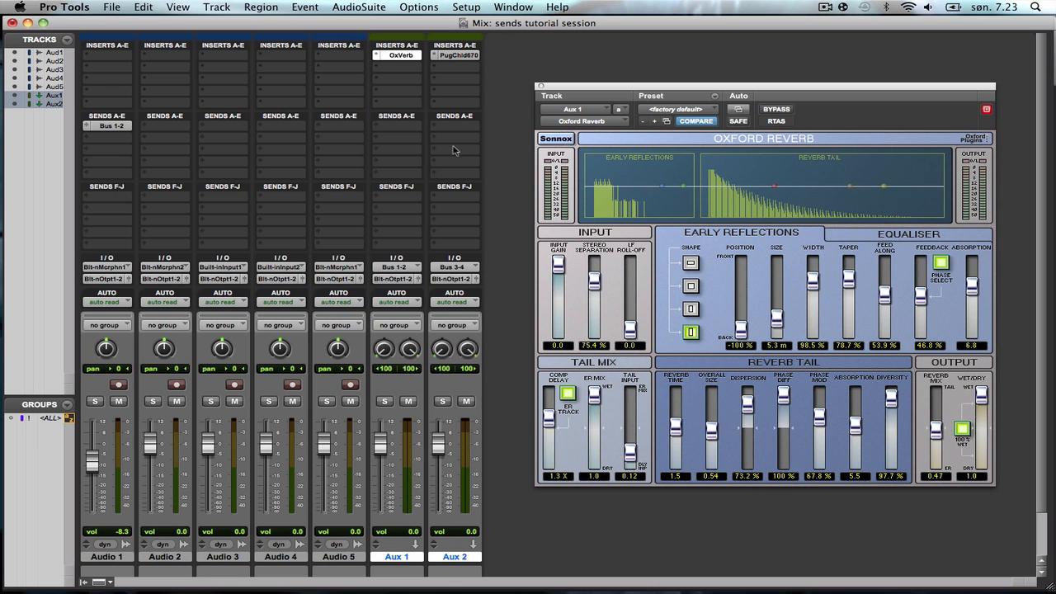
- Assign Audio 1's second send to the Aux 2 track on Bus 3-4 and set its level to 0.0 dB
click(107, 141)
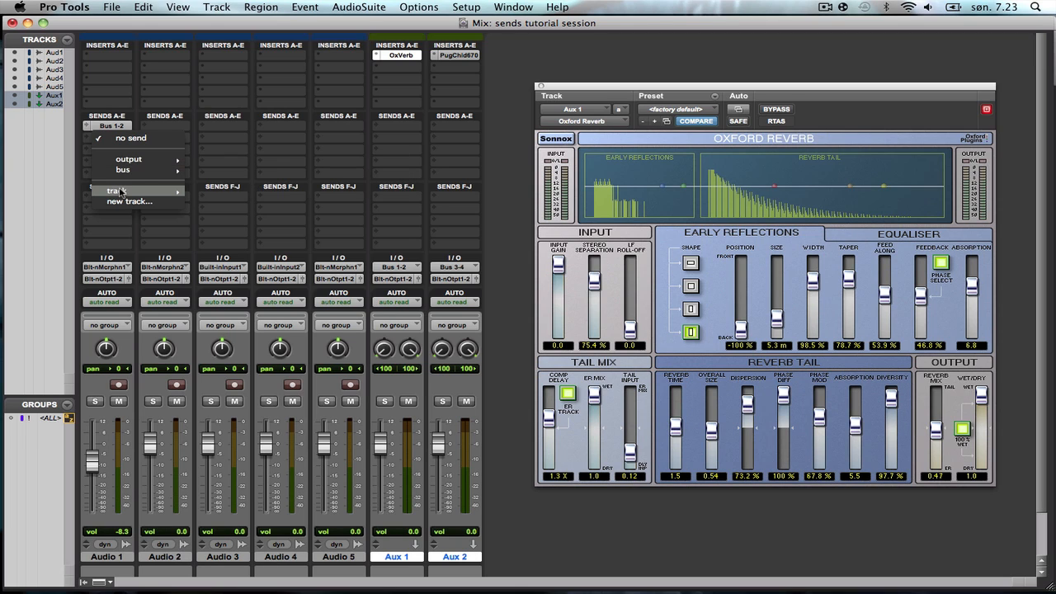
mouse_move(120, 191)
click(264, 203)
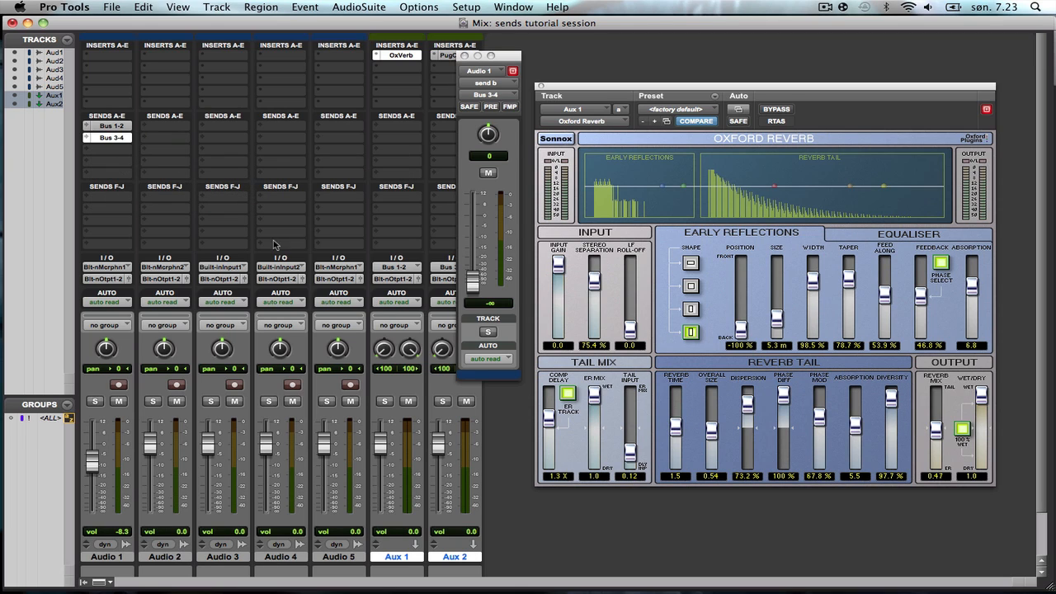
mouse_move(474, 280)
mouse_down()
mouse_move(478, 230)
mouse_move(472, 283)
mouse_up()
alt+click(474, 289)
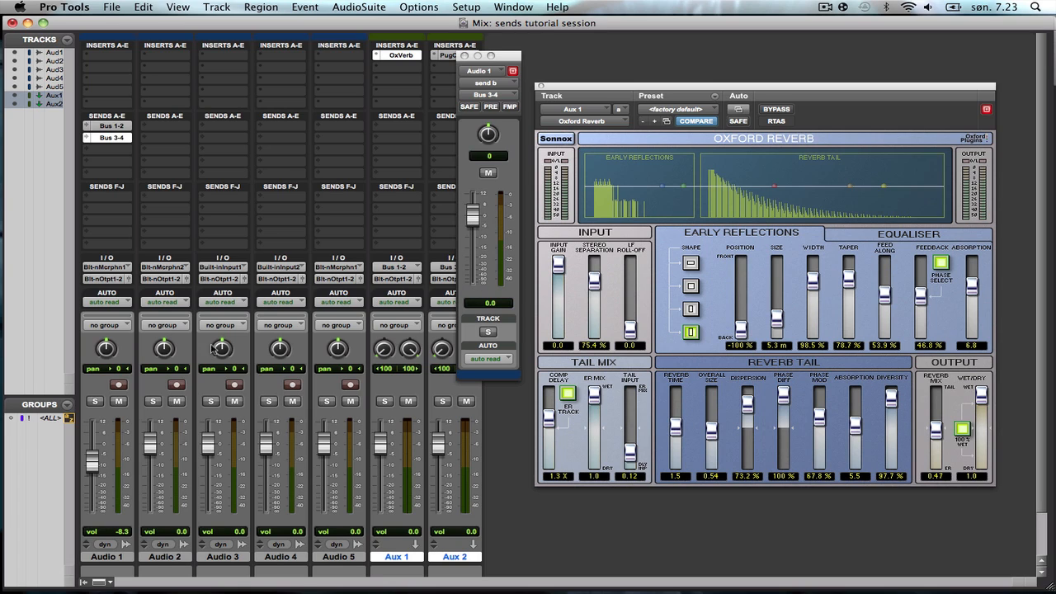
- Return the Audio 1 fader to 0.0 dB and enable Follow Main Pan on send B, moving its window off the Aux channels
mouse_move(92, 460)
mouse_down()
mouse_move(88, 520)
mouse_move(78, 450)
mouse_up()
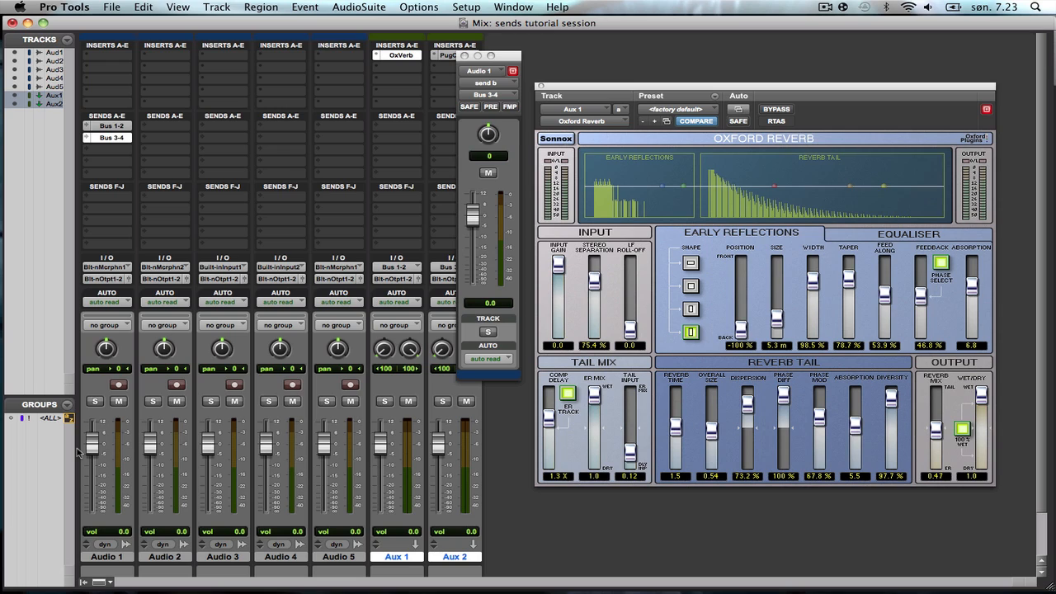
click(510, 107)
drag(494, 52, 648, 55)
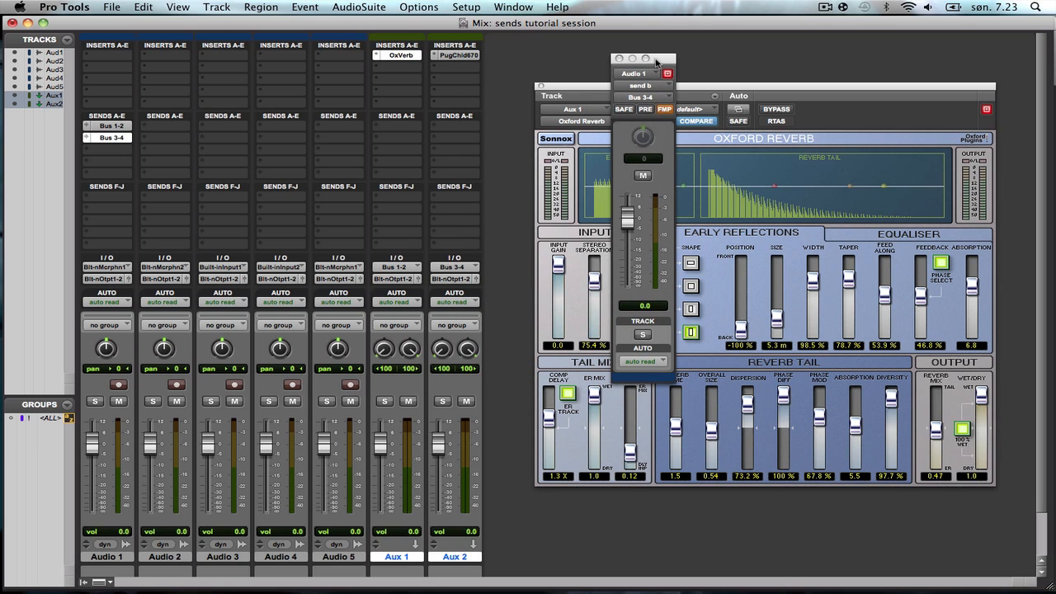
- Open the PuigChild 670 compressor on Aux 2 and move its window below the send window's pan controls
click(459, 56)
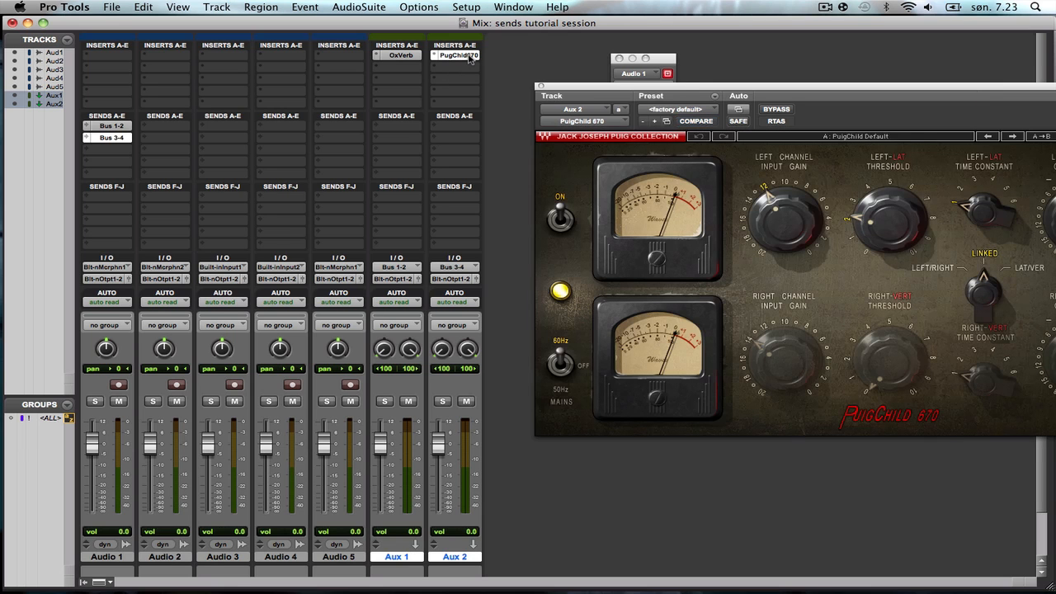
drag(807, 92, 753, 241)
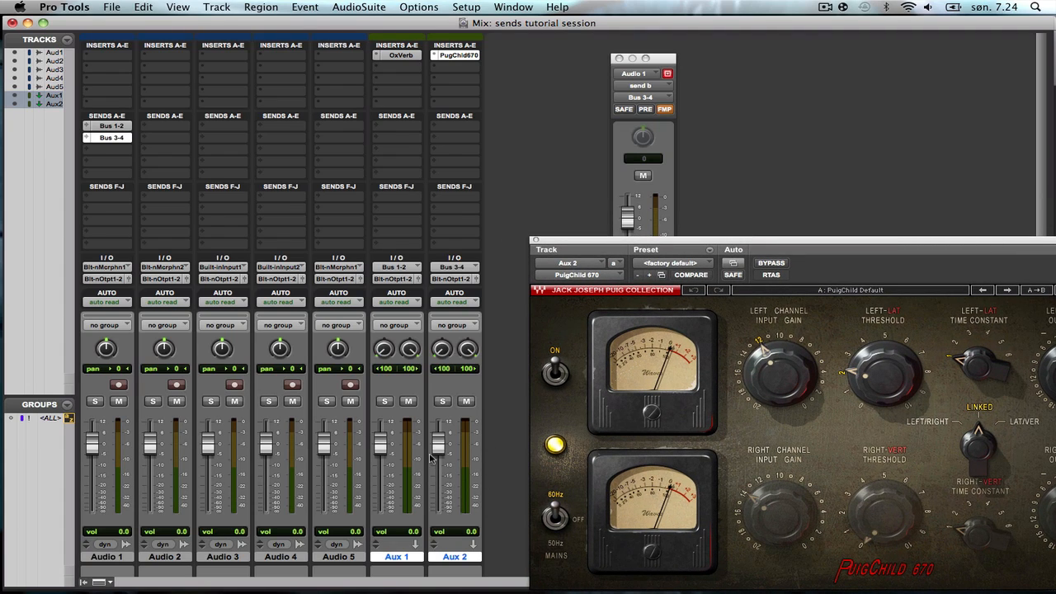
- Lower the Aux 2 fader and return it to 0.0 dB, and close the send b and PuigChild 670 windows
drag(446, 444, 445, 473)
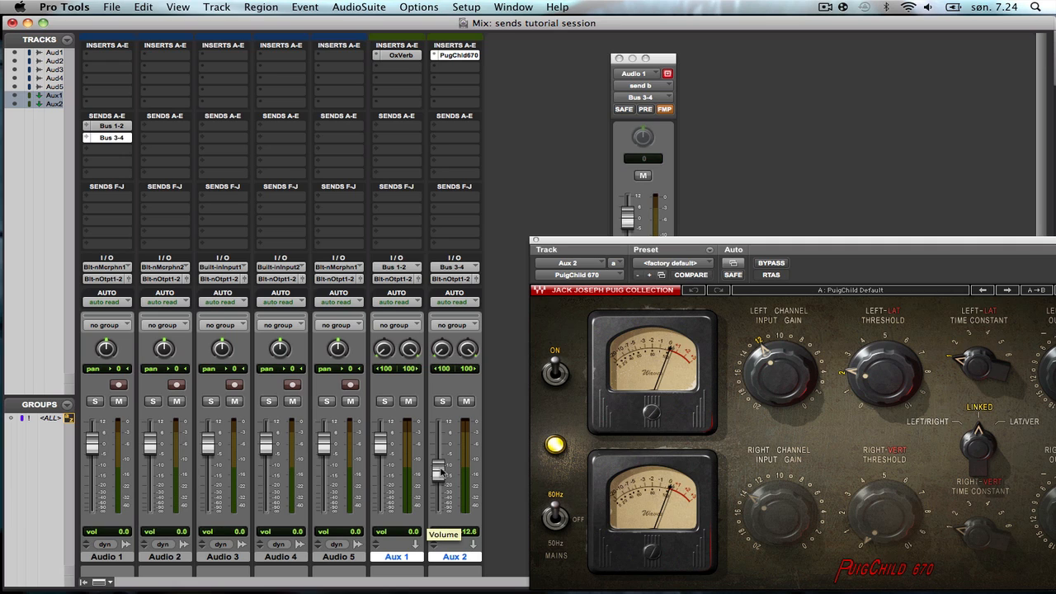
drag(442, 473, 440, 460)
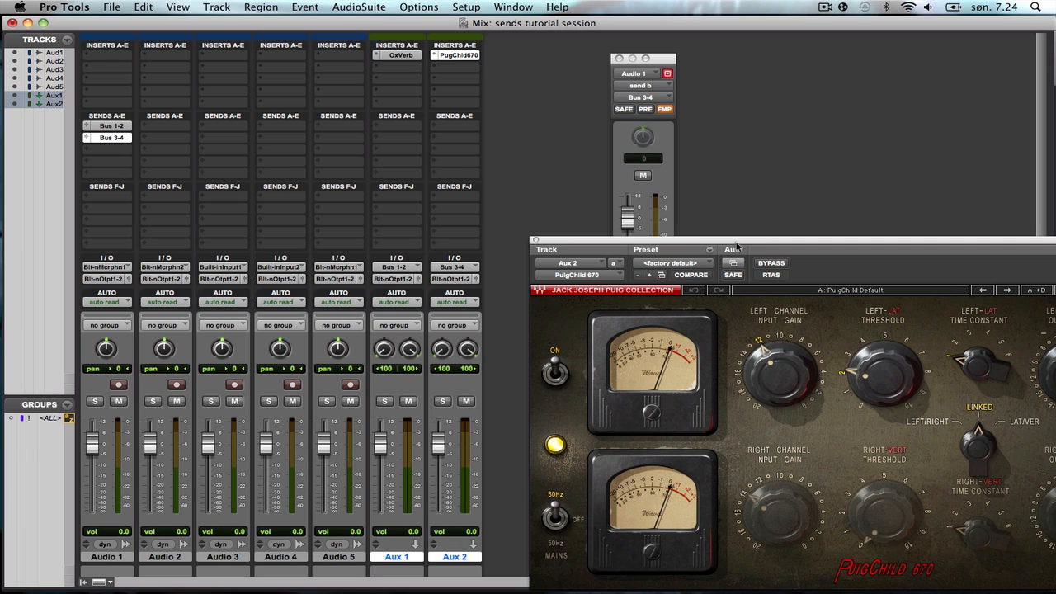
click(619, 59)
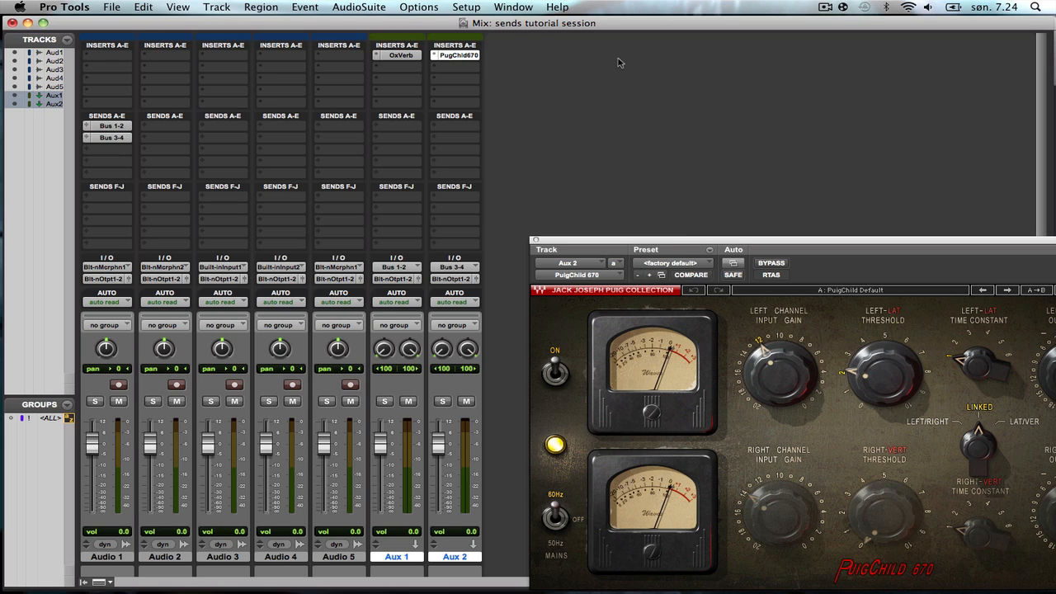
click(536, 241)
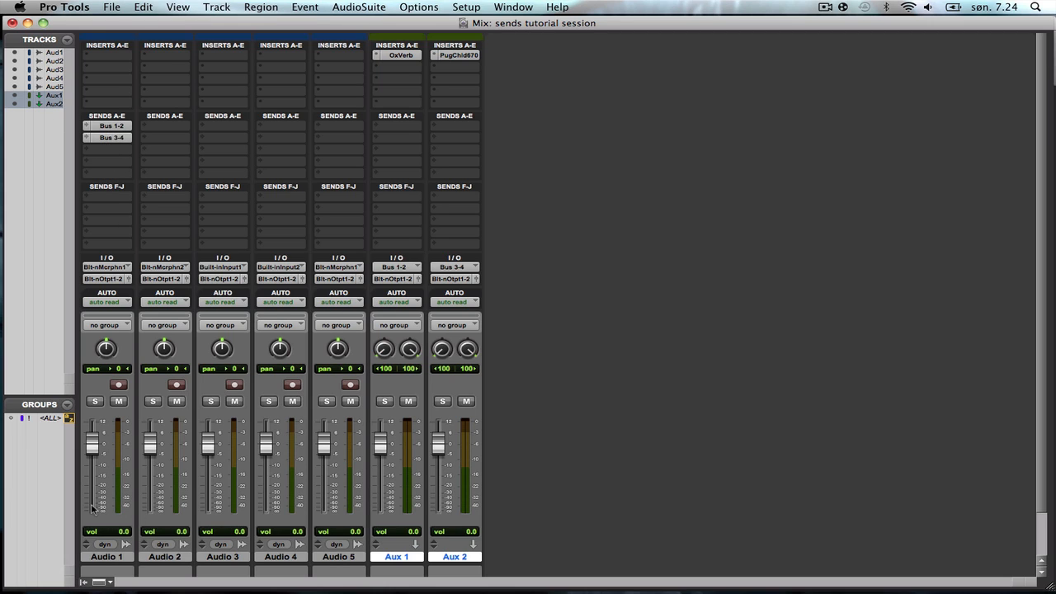
click(115, 72)
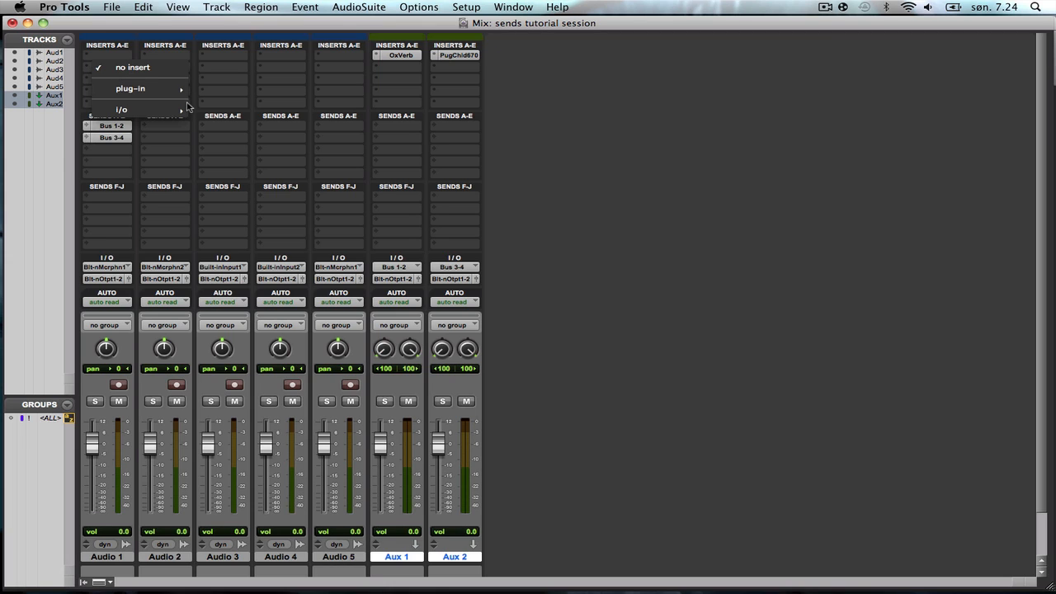
click(598, 162)
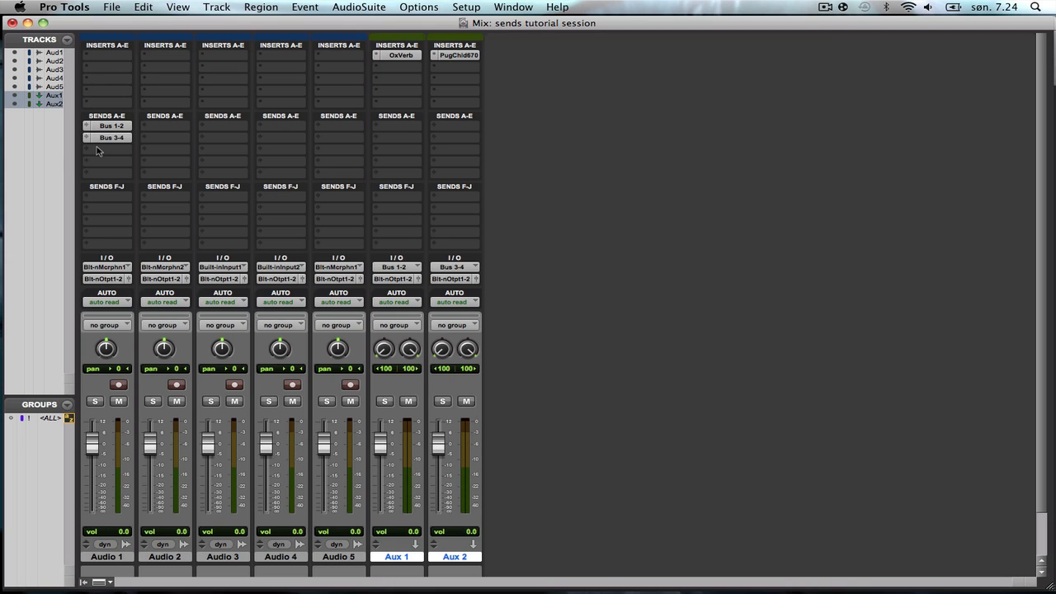